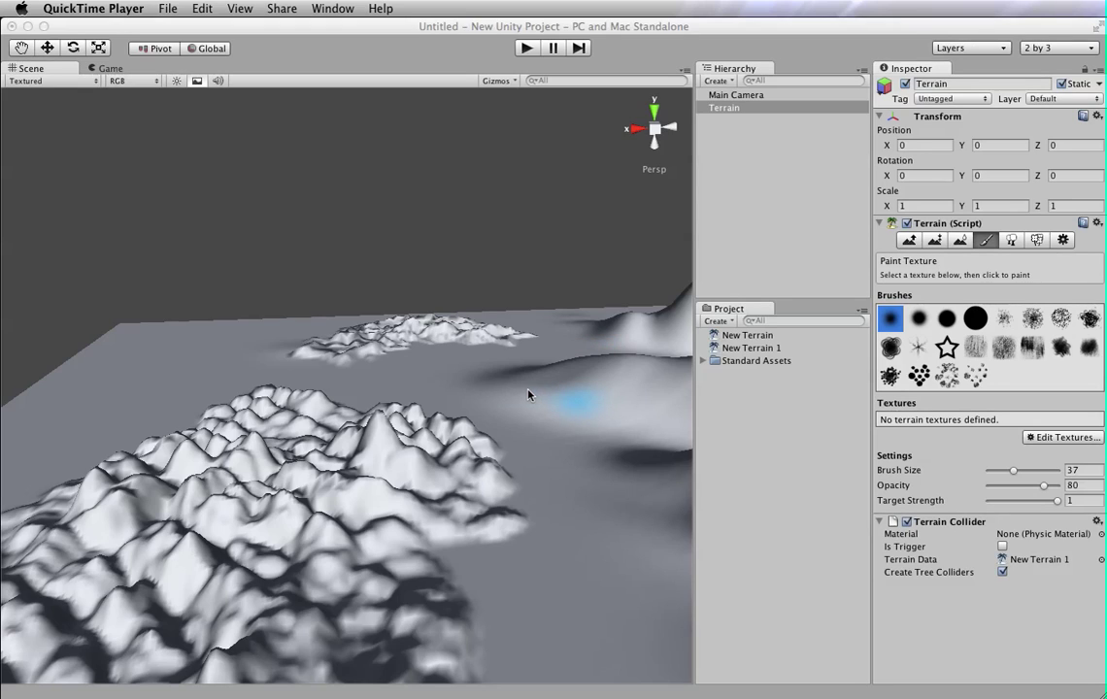
- Orbit around the sculpted terrain to inspect the noisy mountains and the smooth peaks
alt+drag(443, 377, 550, 320)
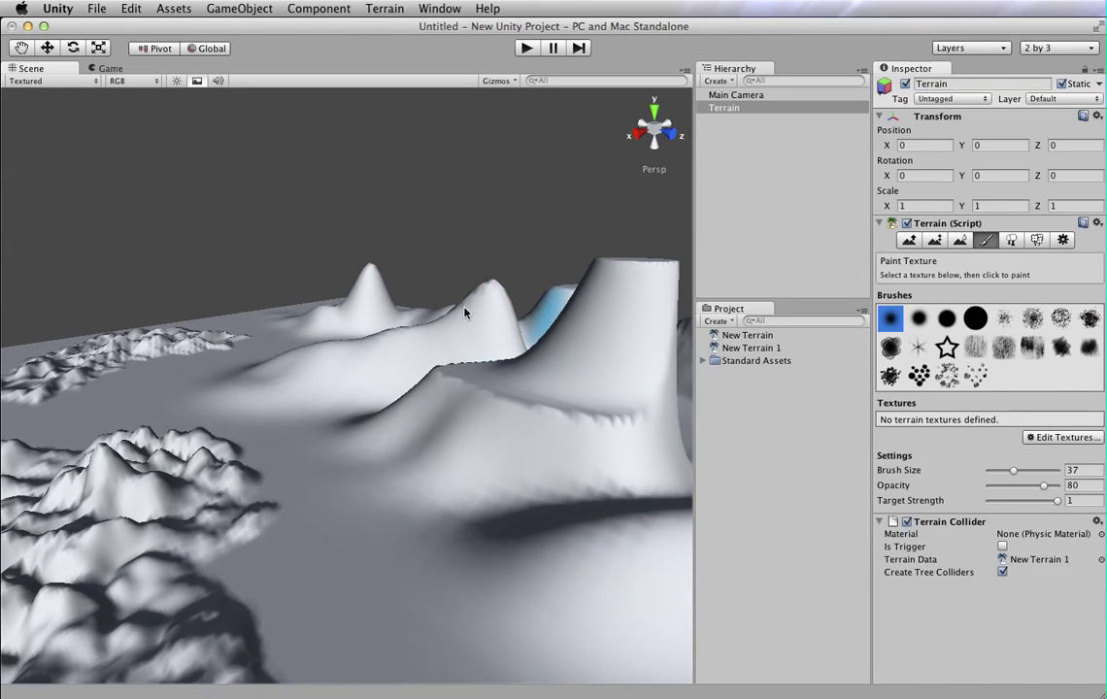
alt+drag(464, 313, 107, 324)
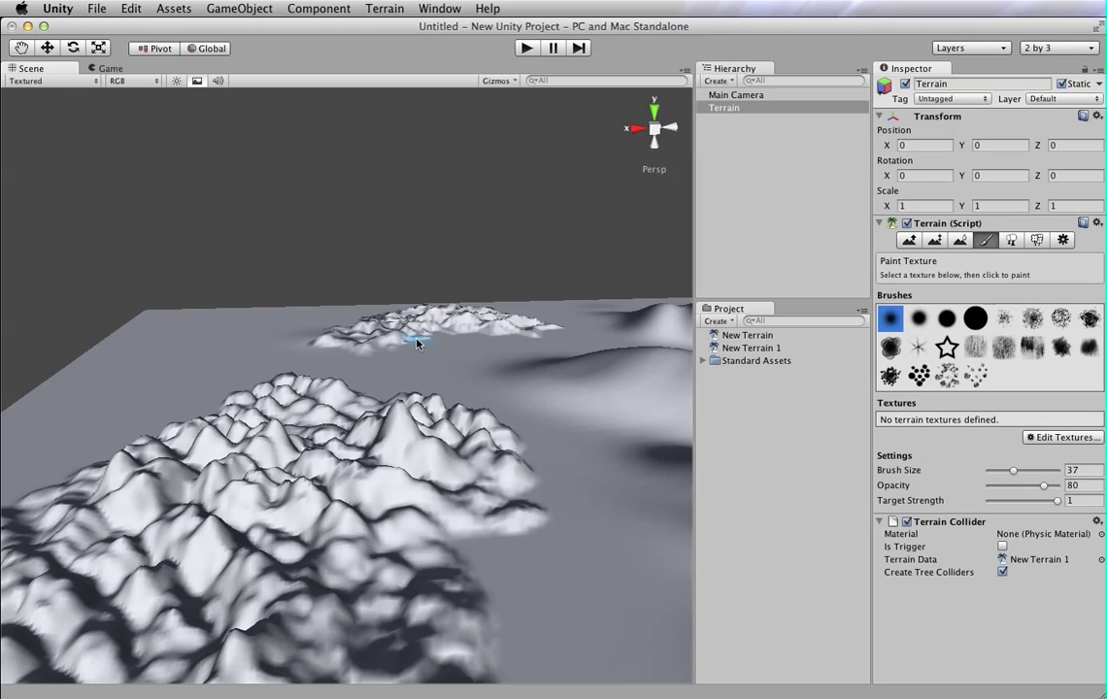
alt+drag(418, 334, 595, 275)
mouse_move(398, 215)
alt+mouse_down()
mouse_move(462, 252)
mouse_move(433, 360)
mouse_move(257, 290)
mouse_move(131, 292)
mouse_move(309, 323)
mouse_move(433, 289)
mouse_move(530, 285)
alt+mouse_up()
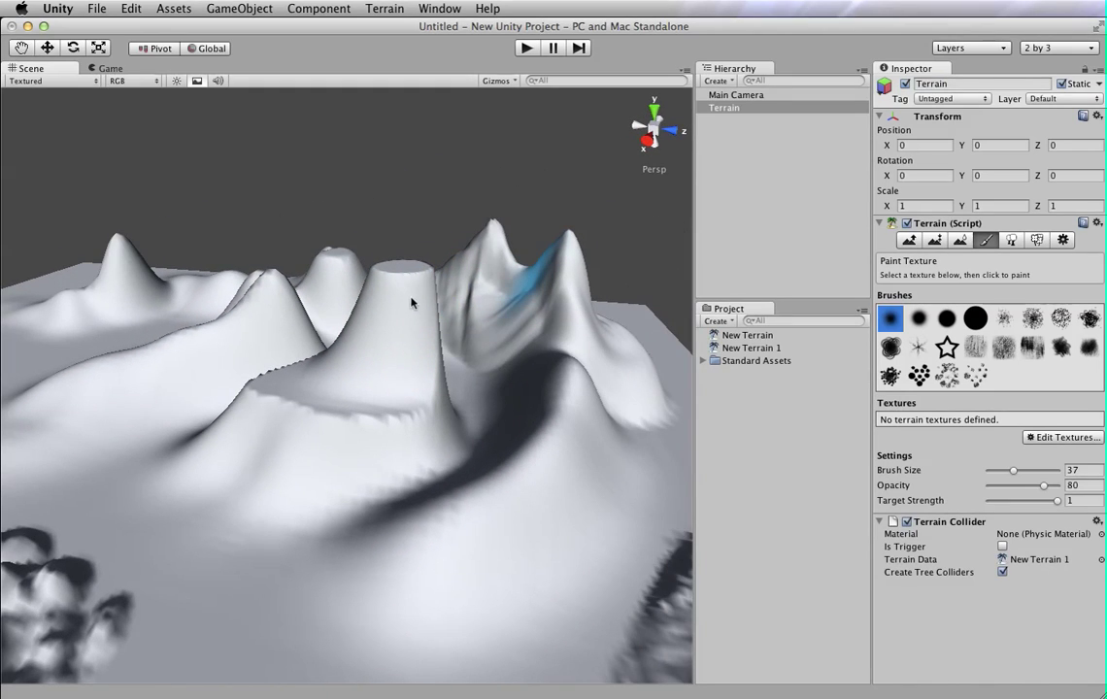
alt+drag(411, 303, 3, 348)
alt+drag(215, 371, 379, 364)
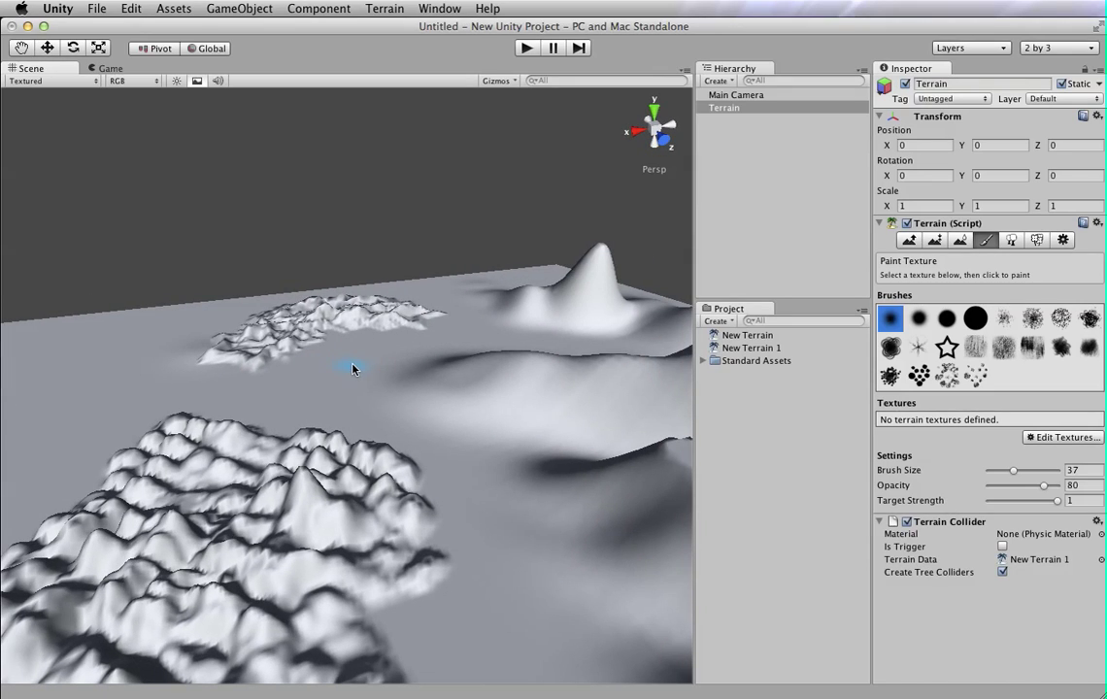
mouse_move(354, 369)
alt+mouse_down()
mouse_move(515, 351)
mouse_move(227, 422)
mouse_move(374, 420)
mouse_move(661, 362)
mouse_move(636, 321)
mouse_move(403, 366)
mouse_move(411, 383)
mouse_move(529, 371)
mouse_move(367, 369)
mouse_move(118, 400)
mouse_move(369, 367)
mouse_move(359, 371)
alt+mouse_up()
- Cycle repeatedly through the Raise/Lower, Paint Height and Smooth Height terrain tools
click(909, 240)
click(934, 240)
click(960, 240)
click(911, 240)
click(934, 240)
click(959, 240)
click(909, 240)
click(934, 239)
click(958, 241)
- Reselect the Terrain object and switch to the Paint Texture tool
click(779, 108)
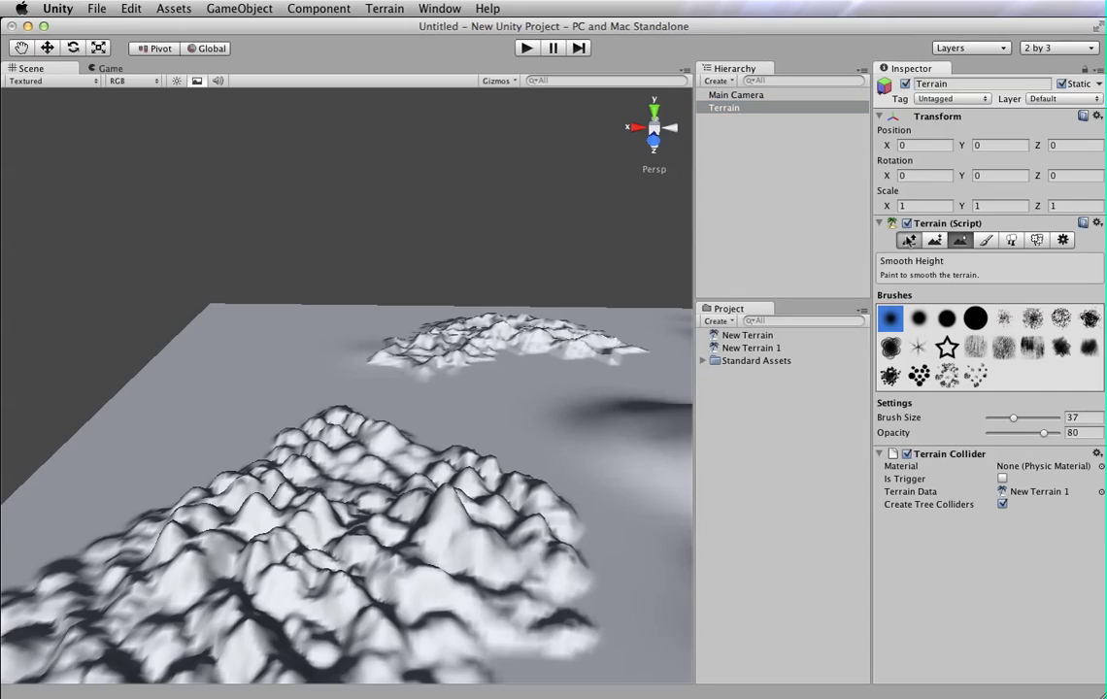
click(909, 239)
click(958, 242)
click(985, 239)
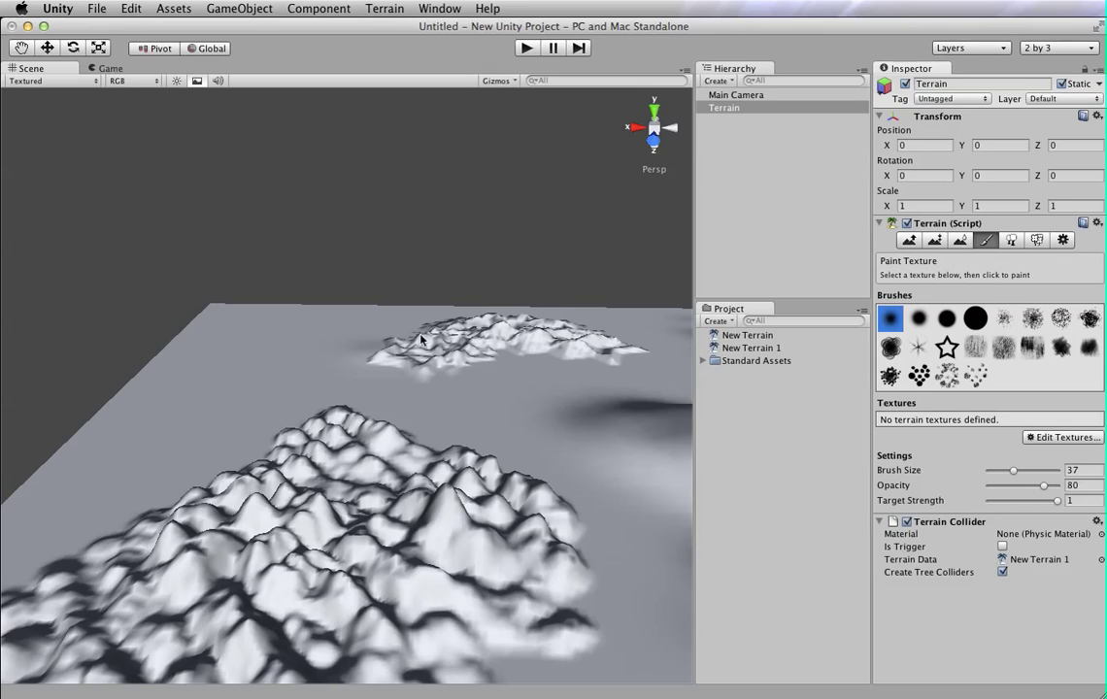
- Move the view across the terrain toward the tall raised peak
right_drag(489, 400, 641, 389)
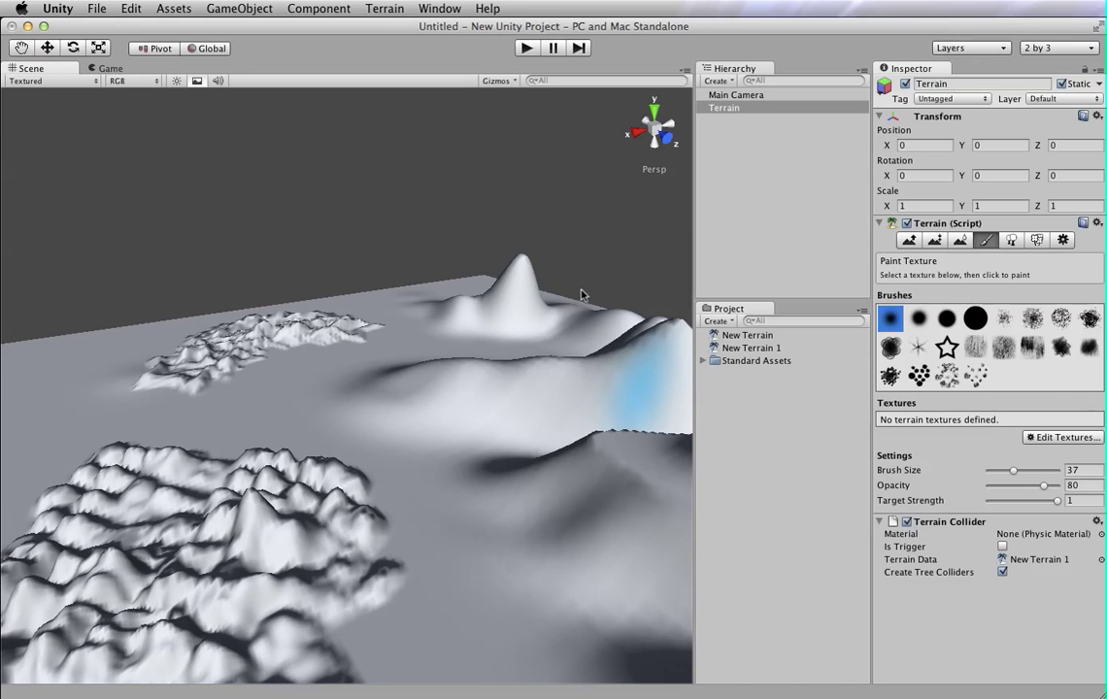
right_drag(587, 289, 424, 612)
right_drag(522, 418, 218, 498)
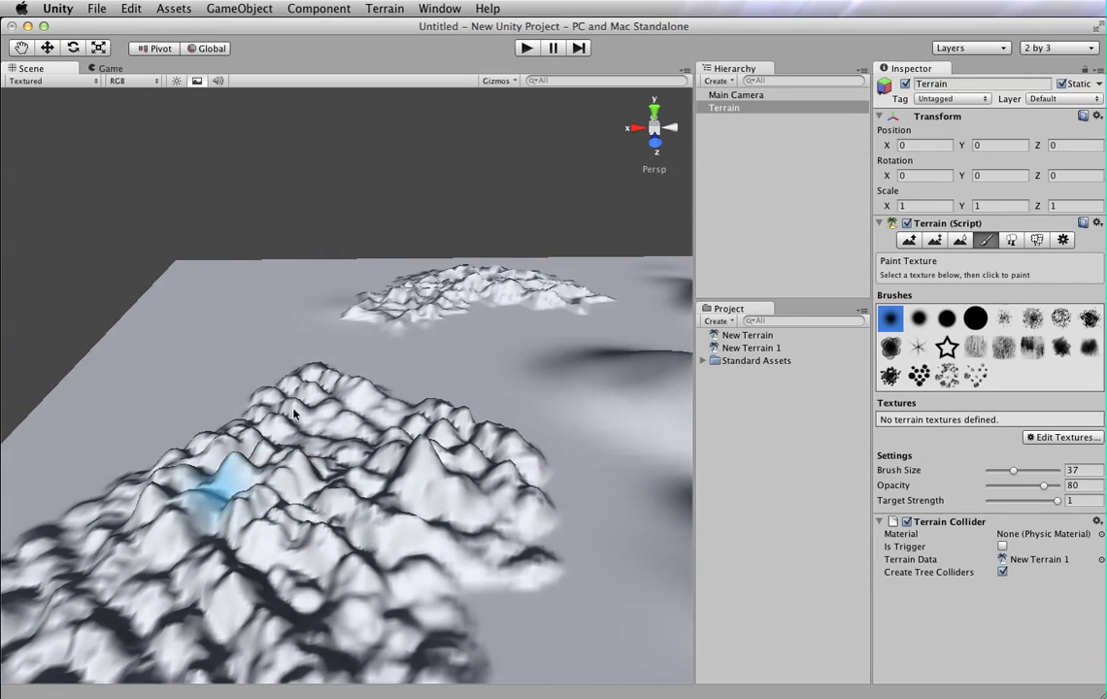
scroll(222, 494, down, 3)
scroll(242, 381, up, 3)
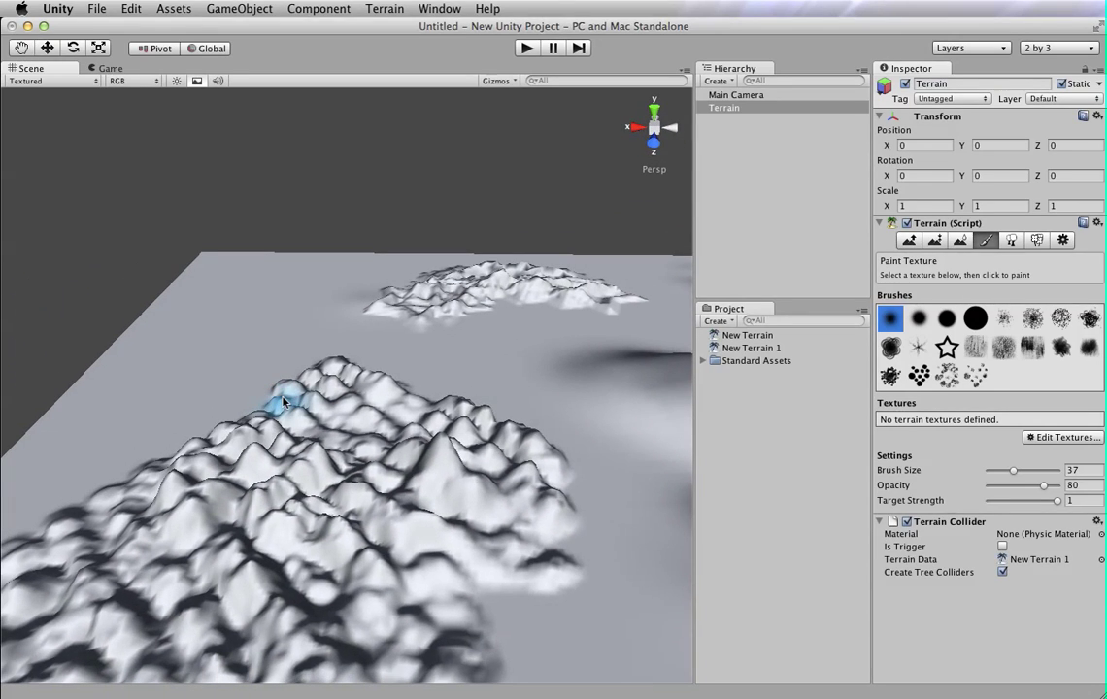
mouse_move(282, 402)
right_down()
mouse_move(405, 365)
mouse_move(426, 376)
right_up()
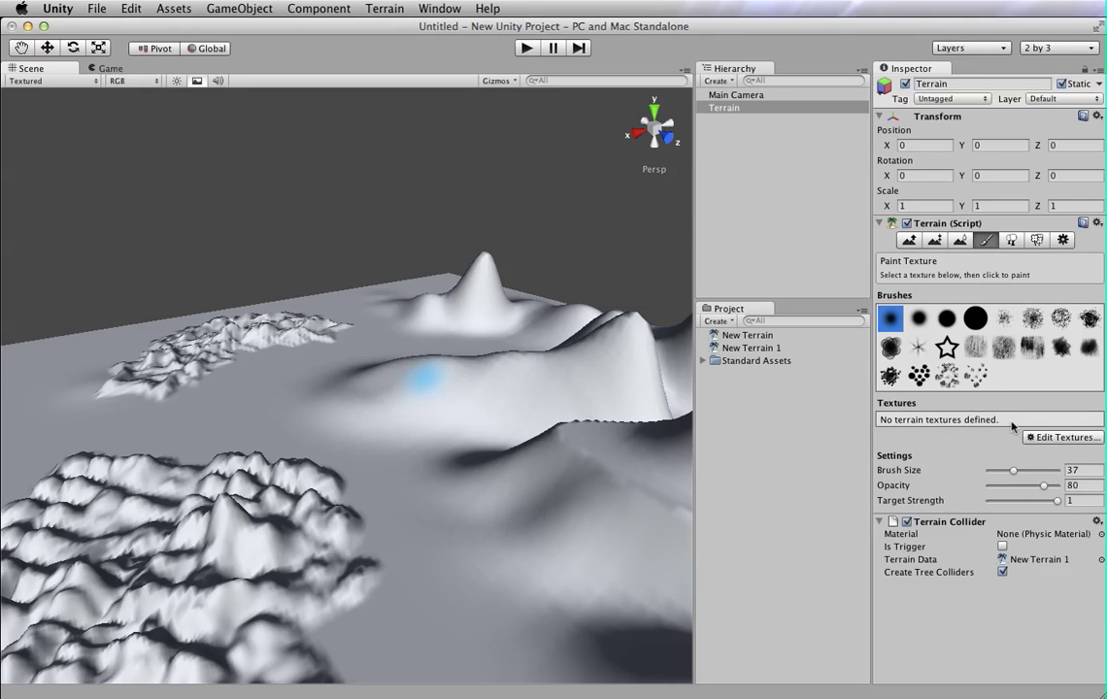
- Start a new terrain texture with Grass&Rock as its splat, after trying GoodDirt and Grass (Hill)
click(1064, 438)
click(1083, 437)
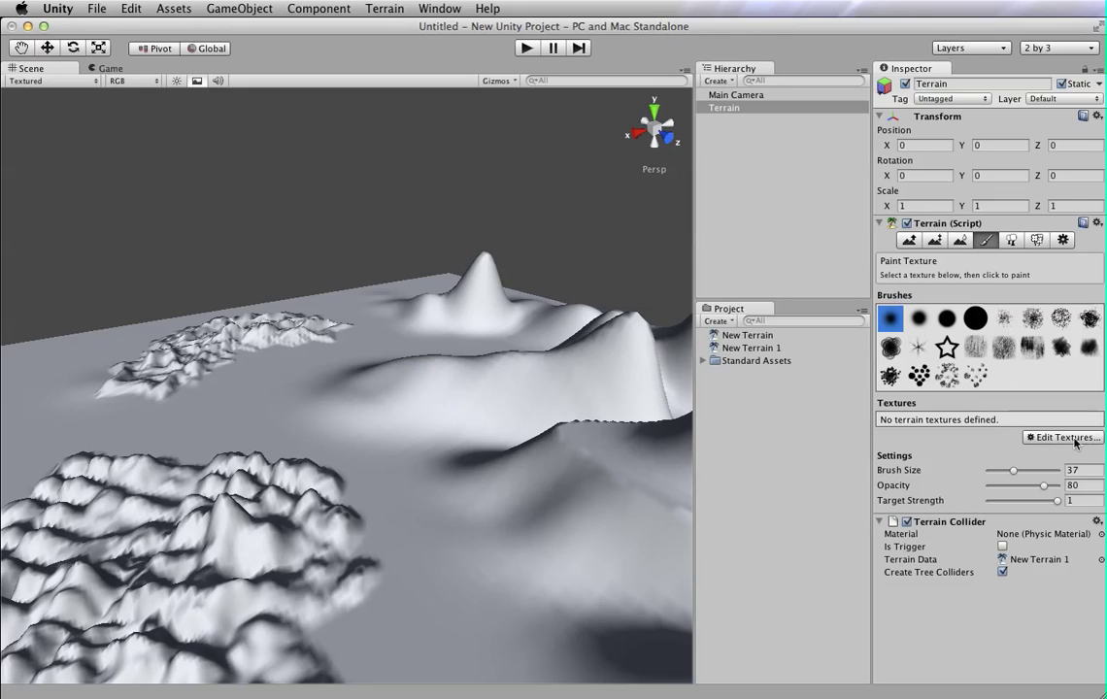
click(1075, 440)
click(1069, 447)
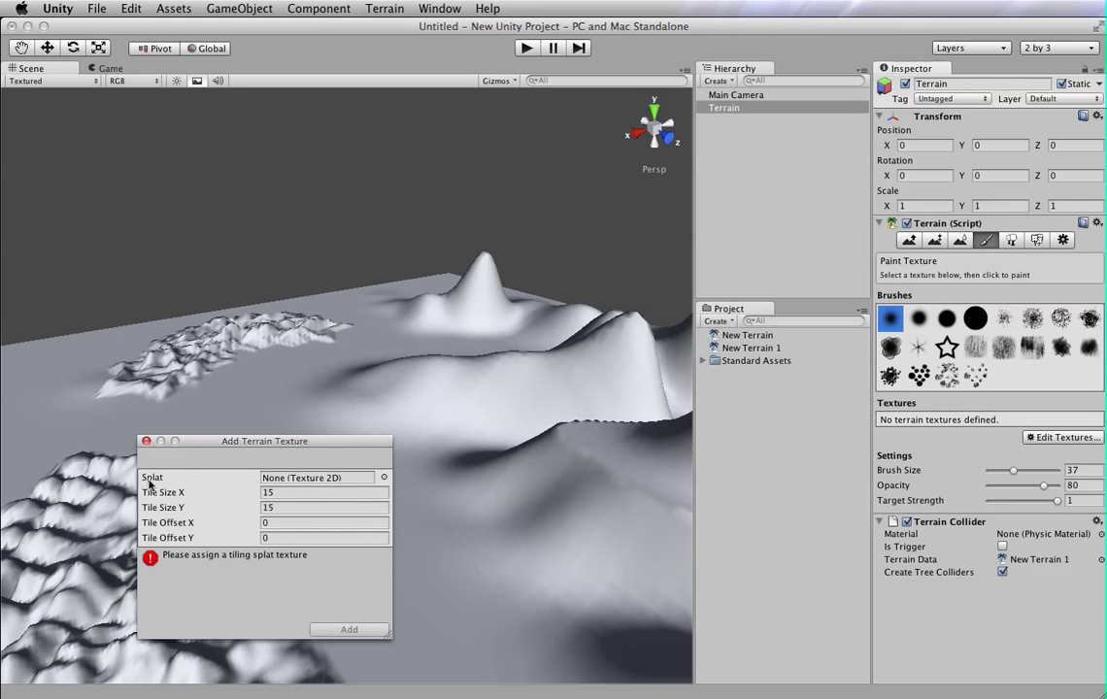
click(384, 478)
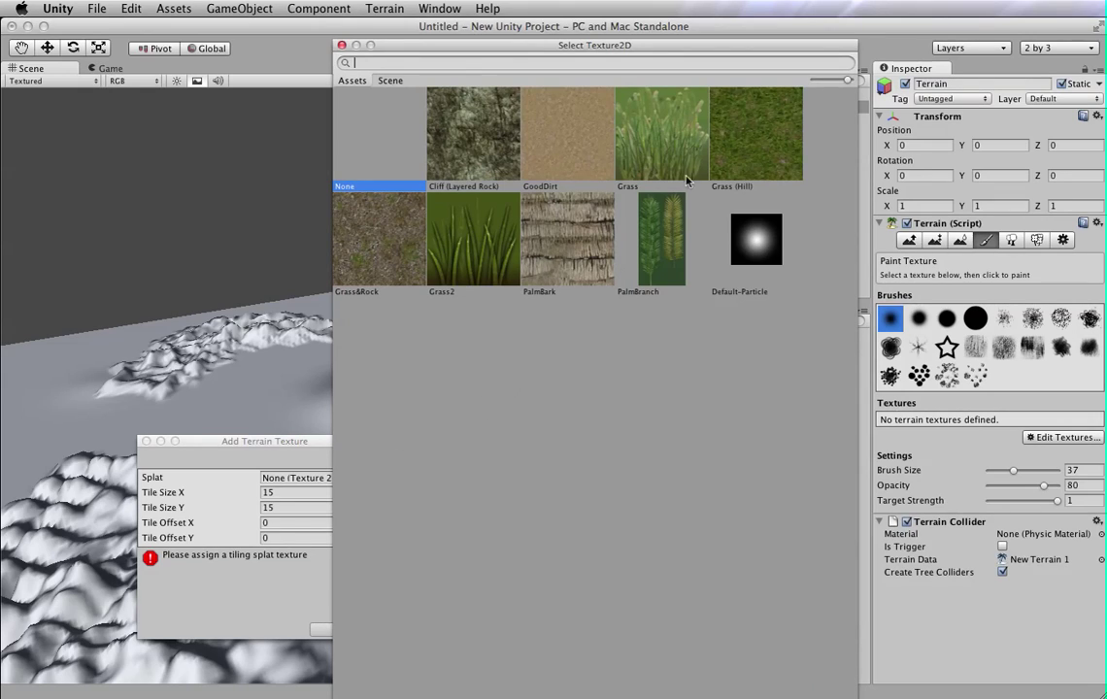
click(573, 138)
click(760, 136)
click(408, 211)
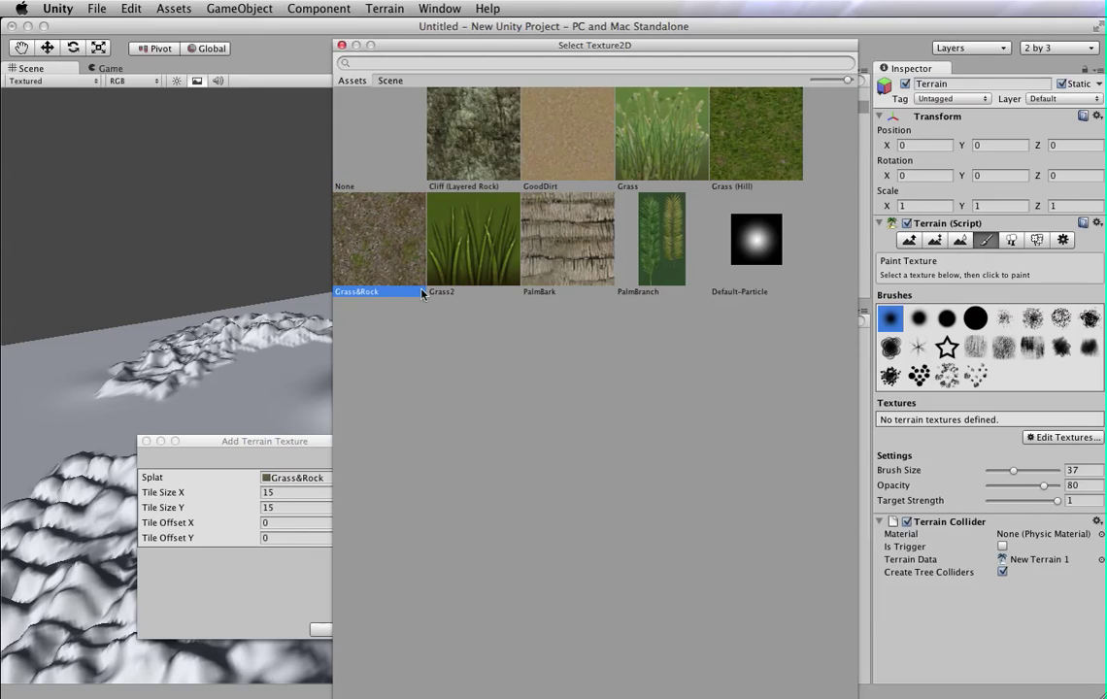
click(790, 111)
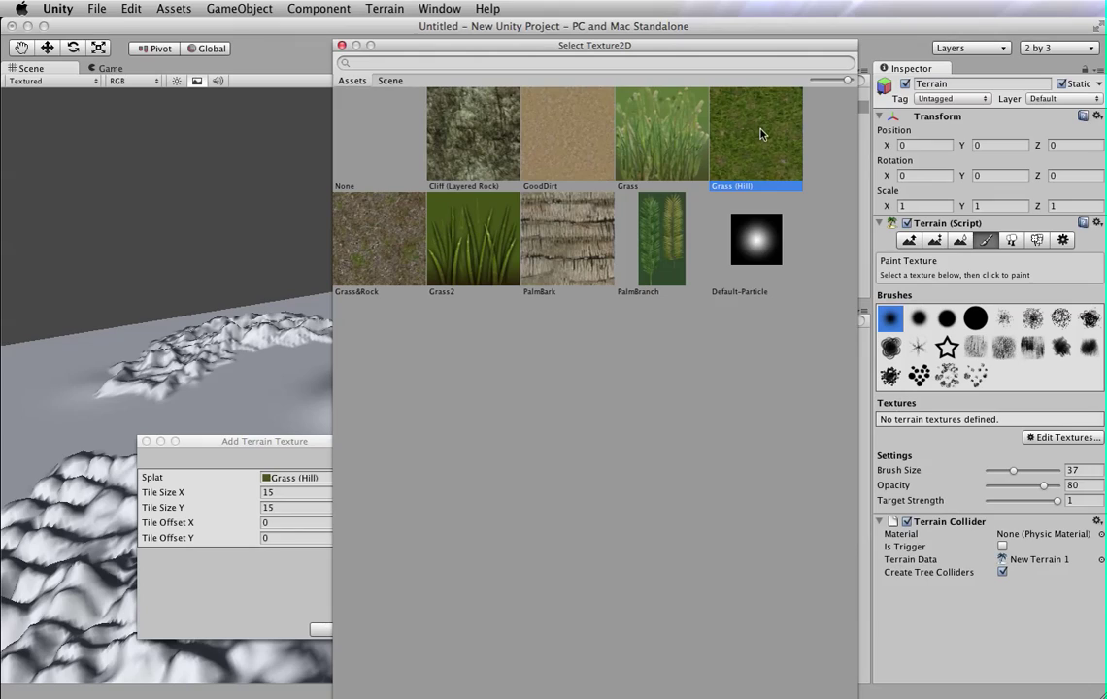
click(405, 227)
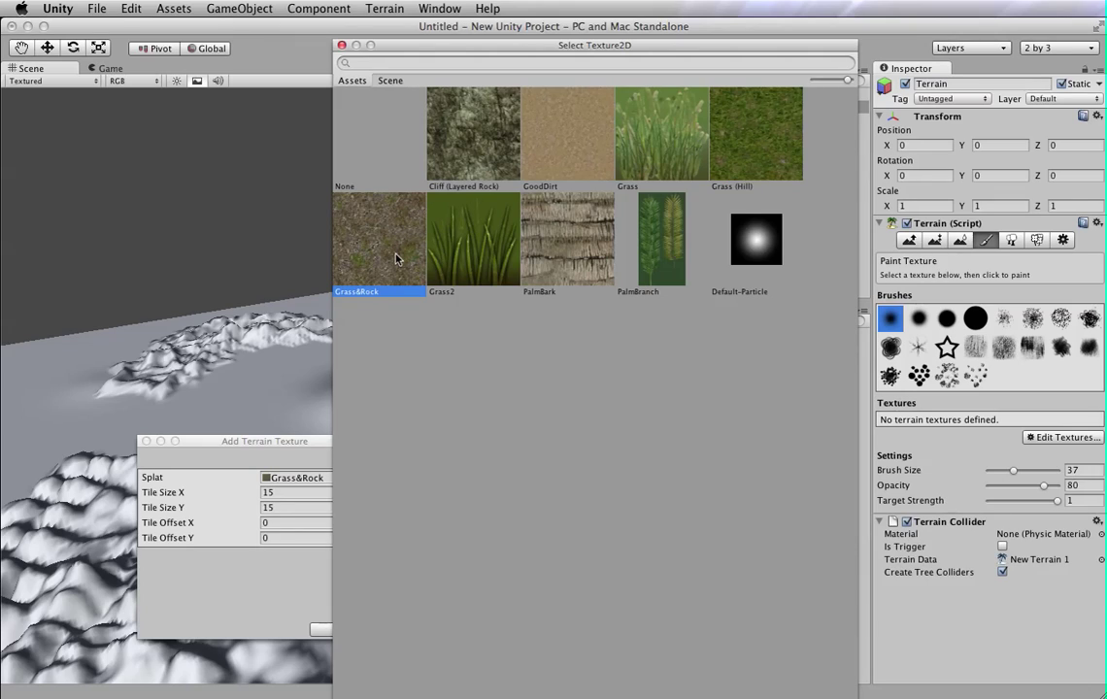
double_click(396, 258)
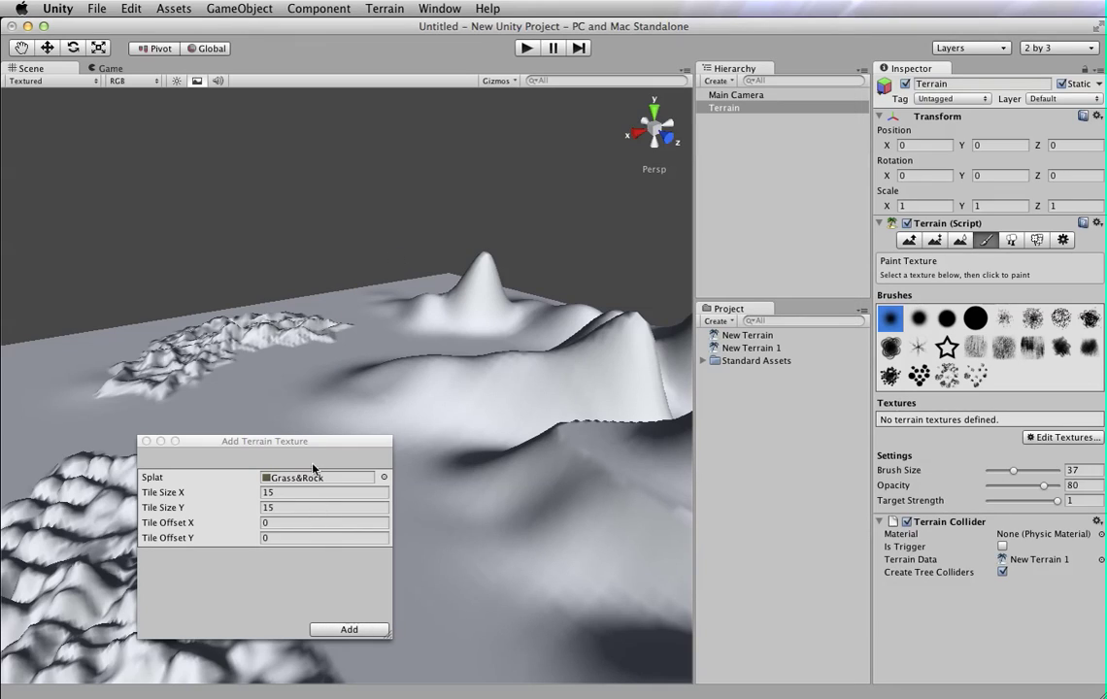
- Add Grass&Rock as the base texture and inspect the fully covered terrain from several angles
click(348, 630)
alt+drag(403, 554, 218, 589)
alt+drag(360, 409, 633, 411)
mouse_move(426, 440)
alt+mouse_down()
mouse_move(544, 477)
mouse_move(314, 482)
mouse_move(264, 502)
alt+mouse_up()
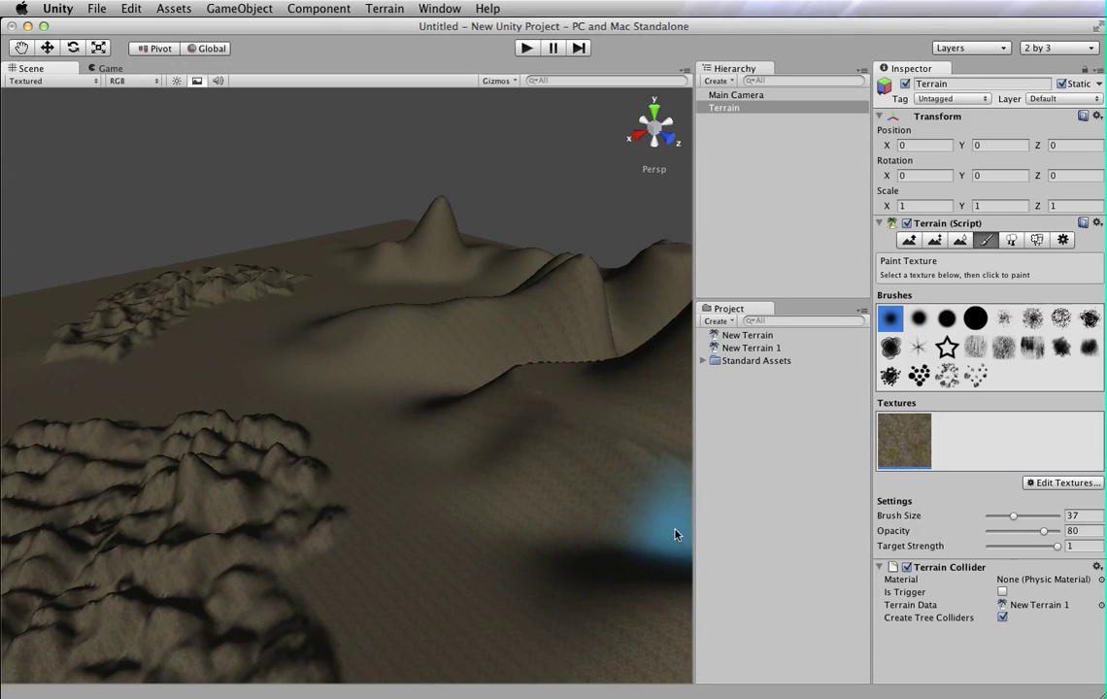
- Add the GoodDirt sand texture as the terrain's second texture, then view the hills
click(1066, 486)
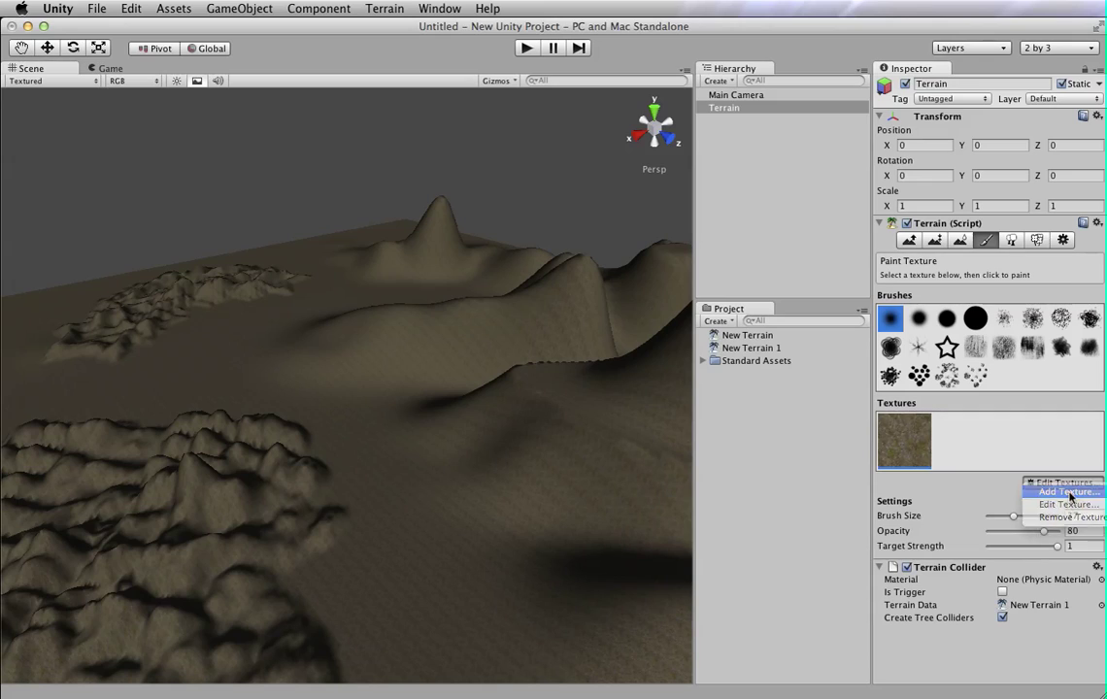
click(1068, 492)
click(384, 477)
click(557, 109)
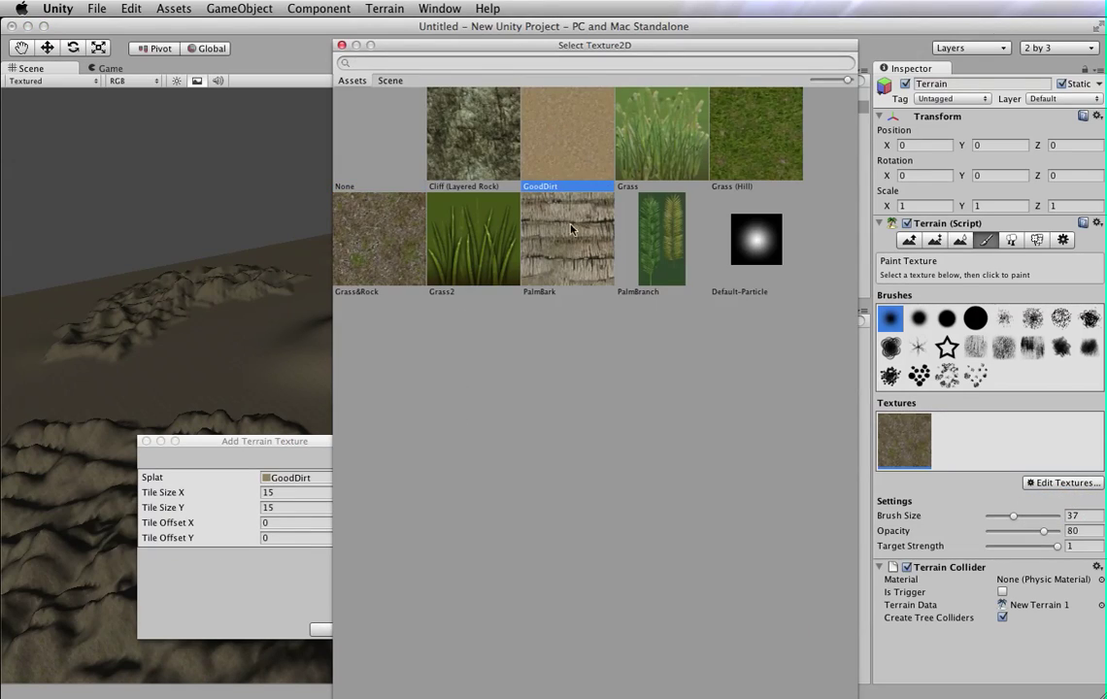
double_click(561, 149)
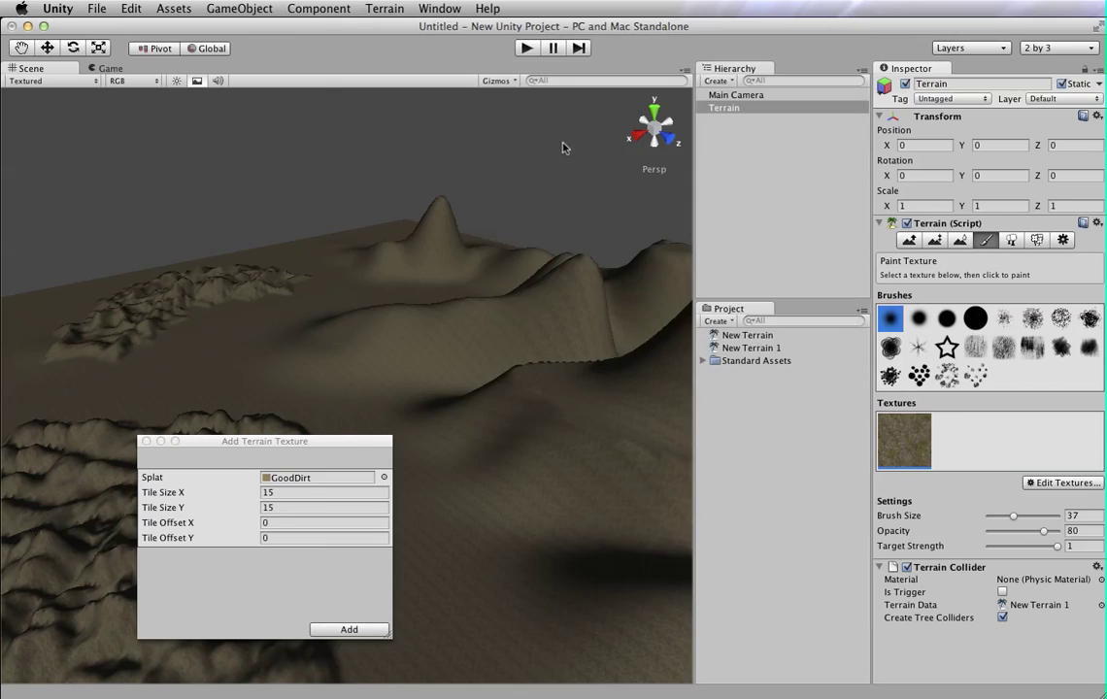
click(353, 630)
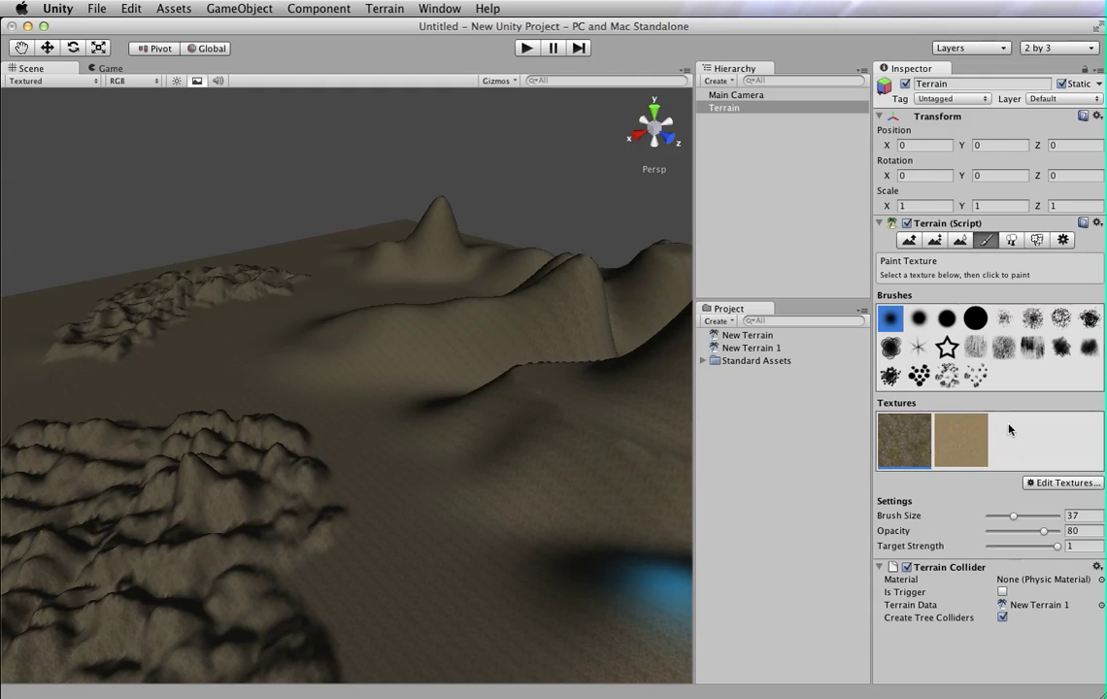
alt+drag(492, 420, 488, 383)
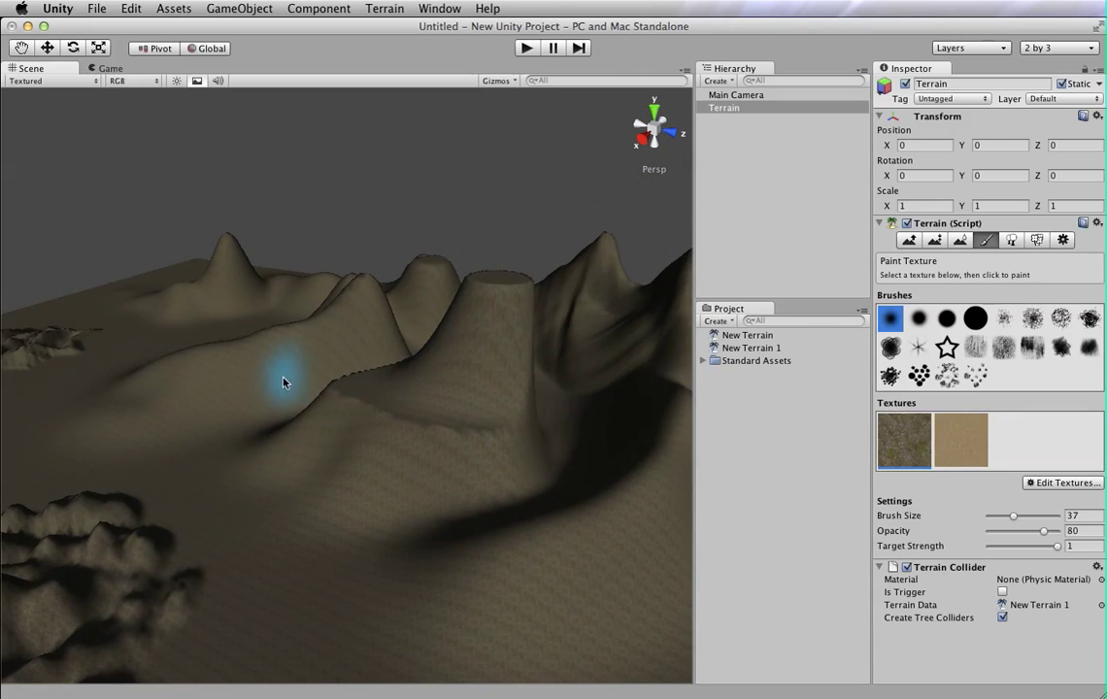
alt+drag(287, 378, 92, 507)
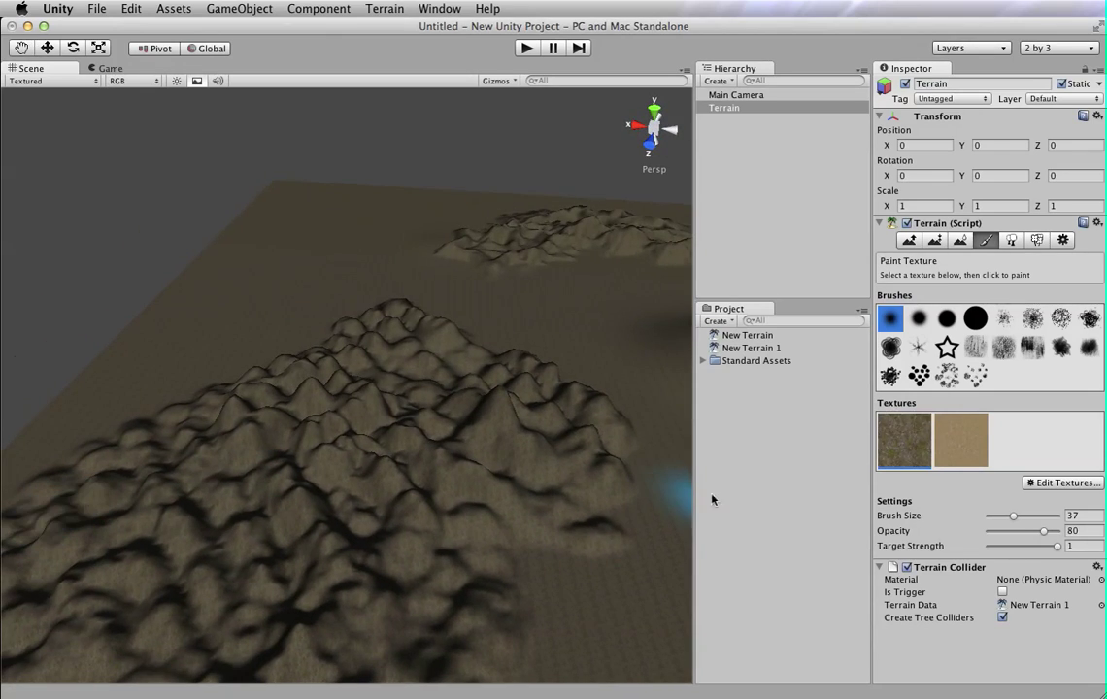
- Select the GoodDirt texture and paint sand along the ridge
click(951, 452)
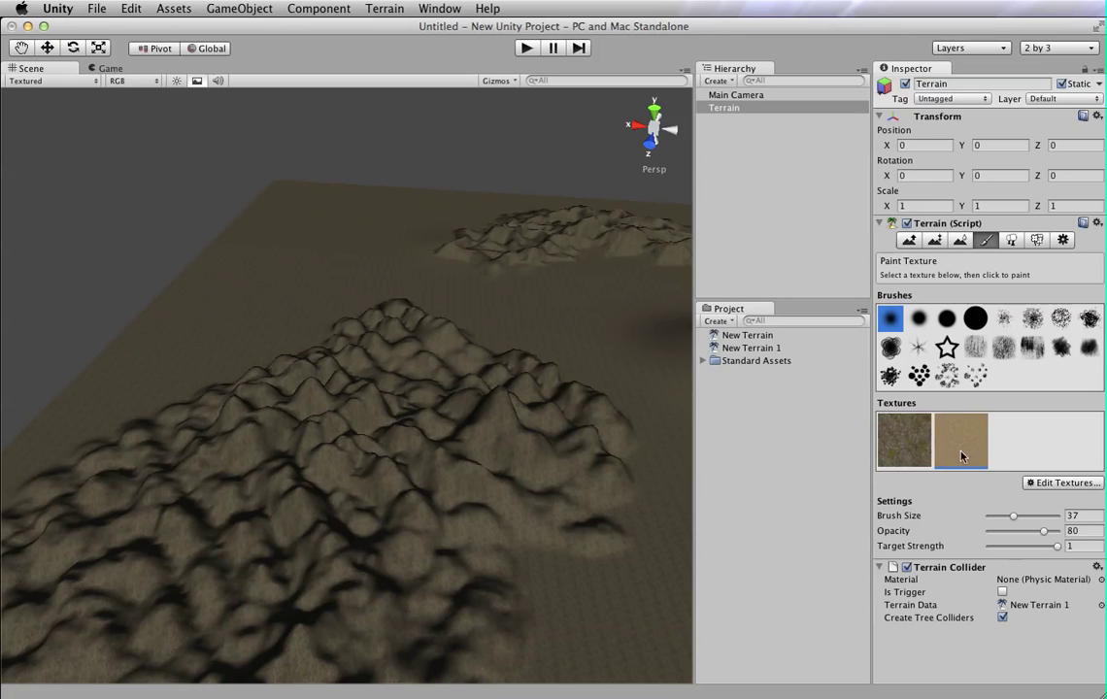
mouse_move(462, 414)
alt+mouse_down()
mouse_move(620, 388)
mouse_move(552, 401)
mouse_move(381, 388)
mouse_move(469, 390)
mouse_move(484, 360)
mouse_move(481, 285)
mouse_move(404, 418)
alt+mouse_up()
mouse_move(527, 296)
alt+mouse_down()
mouse_move(526, 334)
mouse_move(648, 260)
mouse_move(594, 296)
mouse_move(518, 425)
mouse_move(685, 482)
mouse_move(743, 475)
alt+mouse_up()
alt+drag(532, 436, 655, 426)
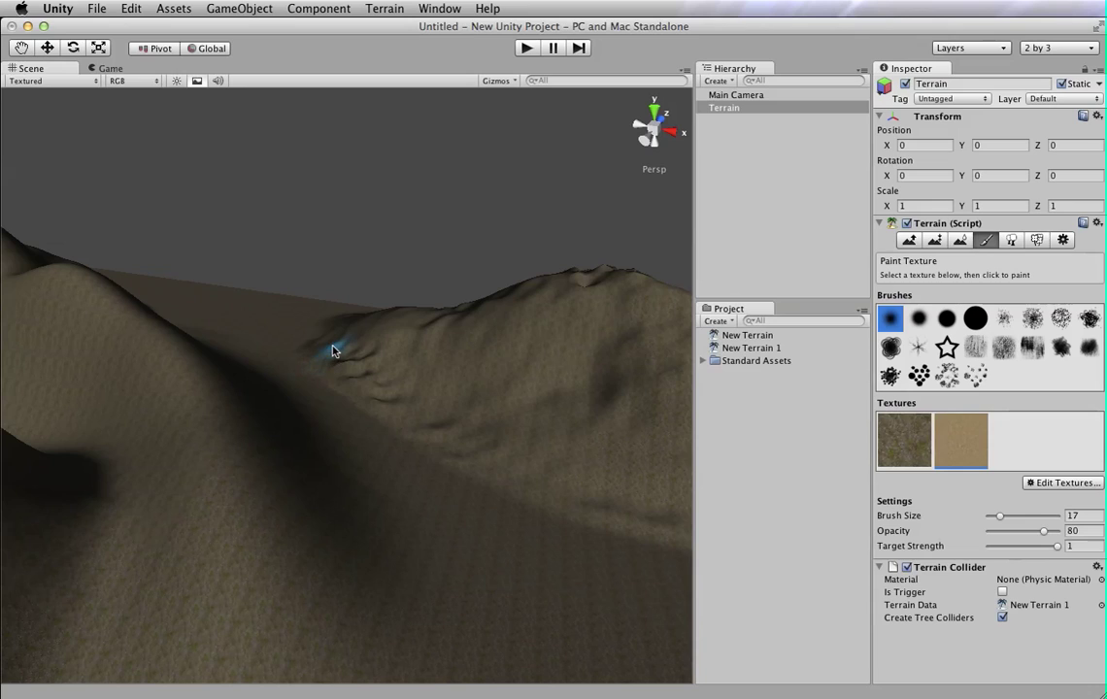
mouse_move(334, 349)
mouse_down()
mouse_move(403, 420)
mouse_move(363, 400)
mouse_move(445, 460)
mouse_up()
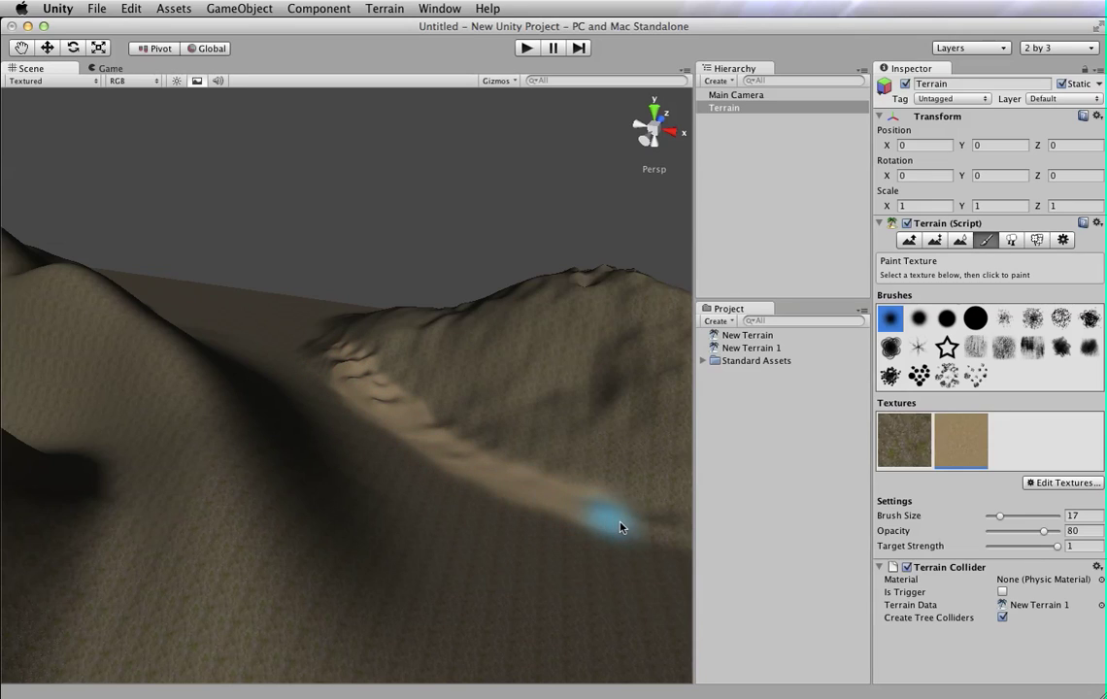
- Paint sand across the rocky central peaks, enlarging the brush from 17 to 48
alt+drag(594, 525, 531, 470)
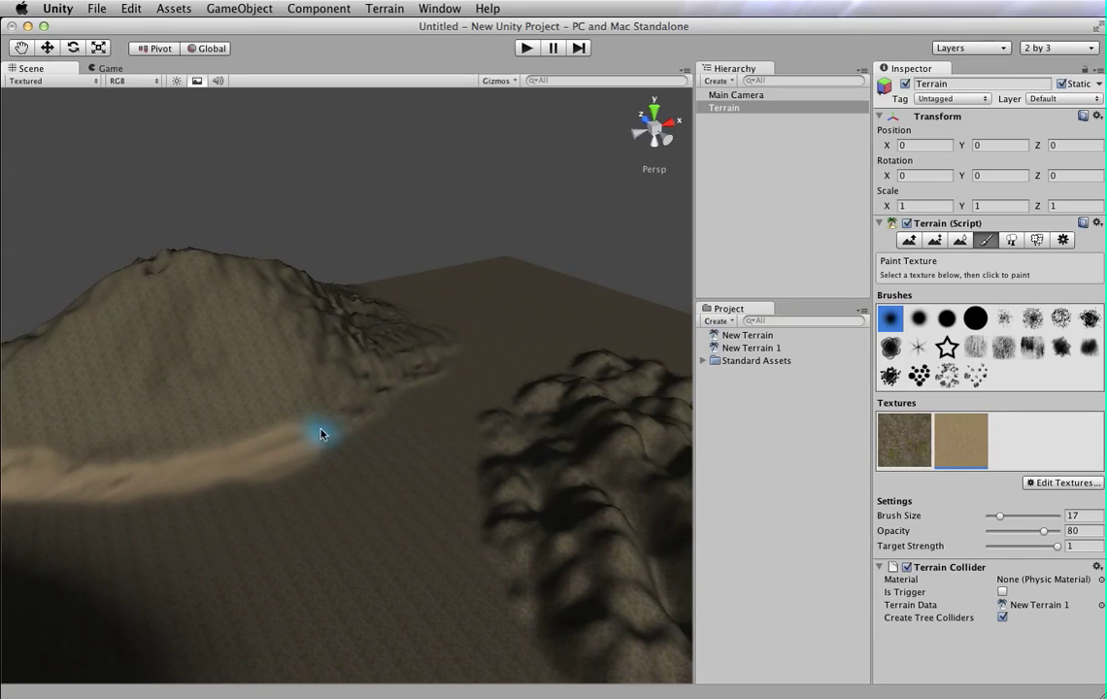
mouse_move(445, 333)
alt+mouse_down()
mouse_move(453, 449)
mouse_move(691, 421)
alt+mouse_up()
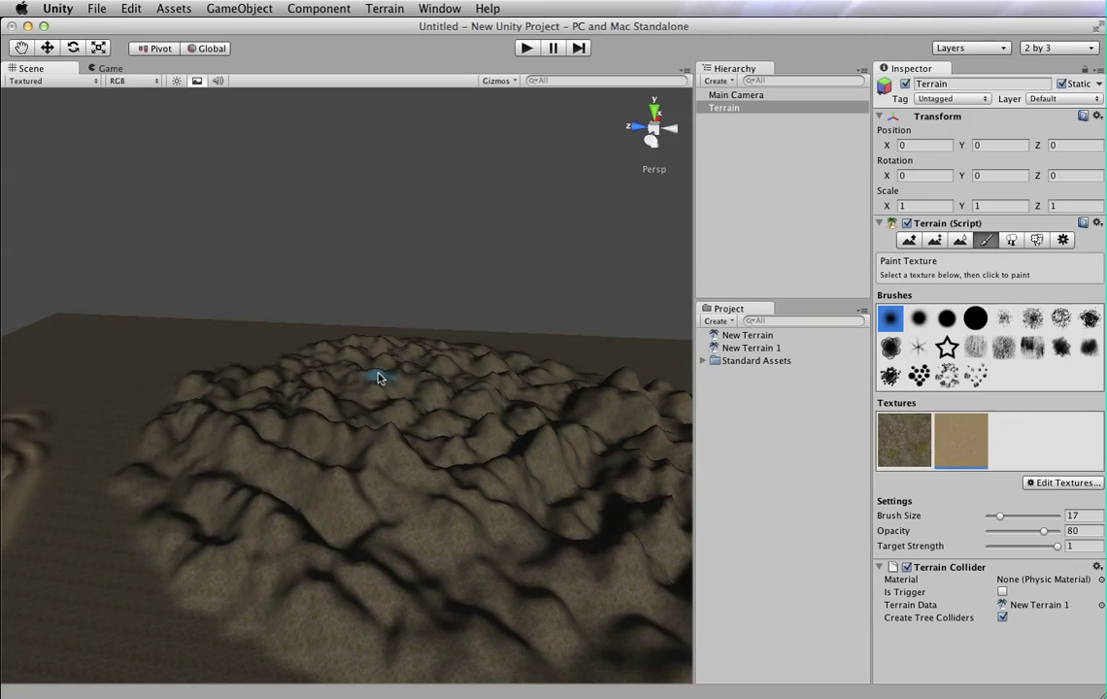
mouse_move(379, 378)
mouse_down()
mouse_move(344, 400)
mouse_move(333, 387)
mouse_move(413, 368)
mouse_move(348, 414)
mouse_move(412, 374)
mouse_move(420, 411)
mouse_up()
drag(999, 516, 1021, 516)
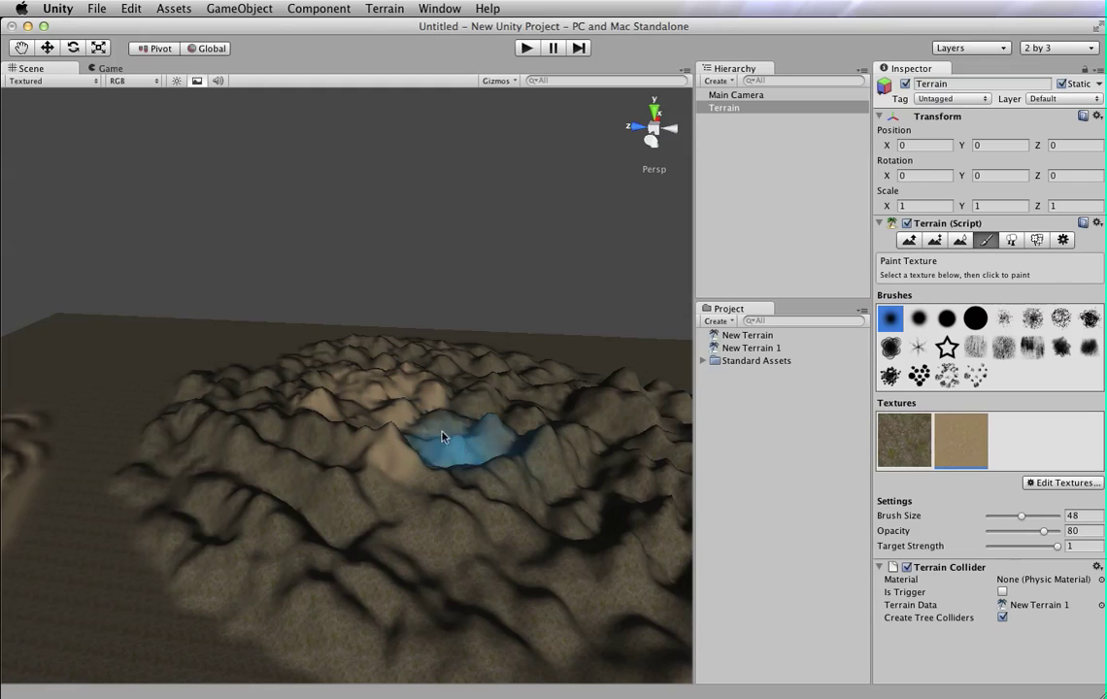
mouse_move(442, 437)
mouse_down()
mouse_move(422, 413)
mouse_move(378, 412)
mouse_move(445, 366)
mouse_move(468, 412)
mouse_move(434, 435)
mouse_move(398, 394)
mouse_move(332, 408)
mouse_move(368, 369)
mouse_move(369, 403)
mouse_move(290, 396)
mouse_move(327, 355)
mouse_move(284, 409)
mouse_move(195, 391)
mouse_move(168, 419)
mouse_move(169, 477)
mouse_move(191, 525)
mouse_move(254, 478)
mouse_move(301, 474)
mouse_move(355, 539)
mouse_move(350, 554)
mouse_move(432, 568)
mouse_move(472, 474)
mouse_move(563, 451)
mouse_move(545, 440)
mouse_move(449, 535)
mouse_move(606, 549)
mouse_up()
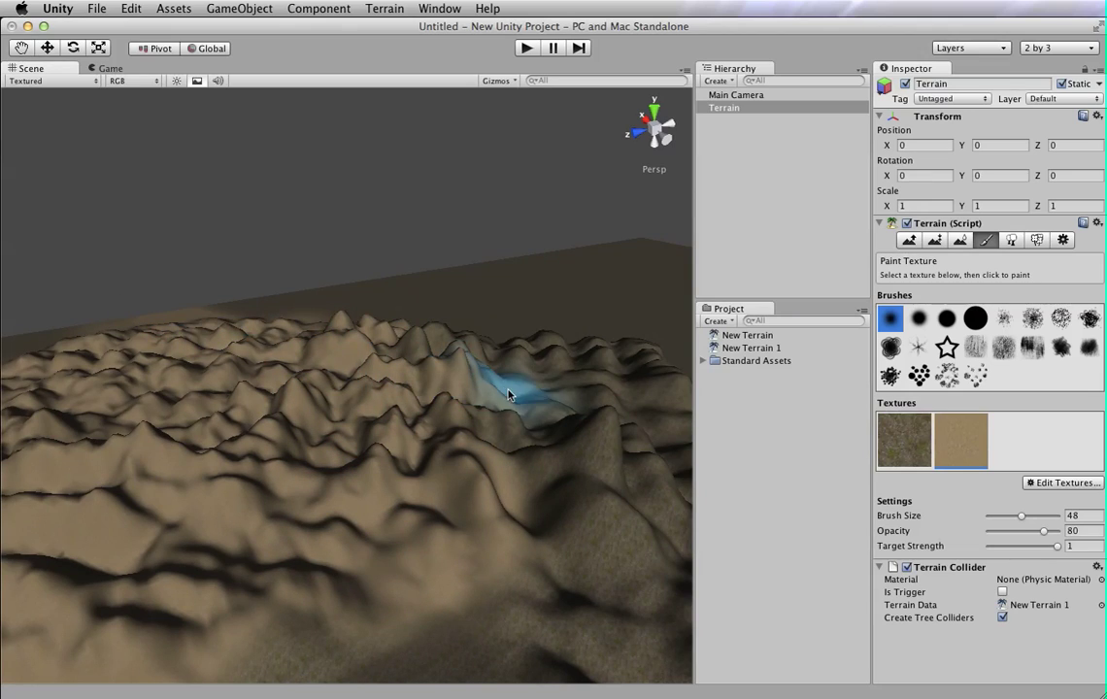
alt+drag(510, 393, 642, 438)
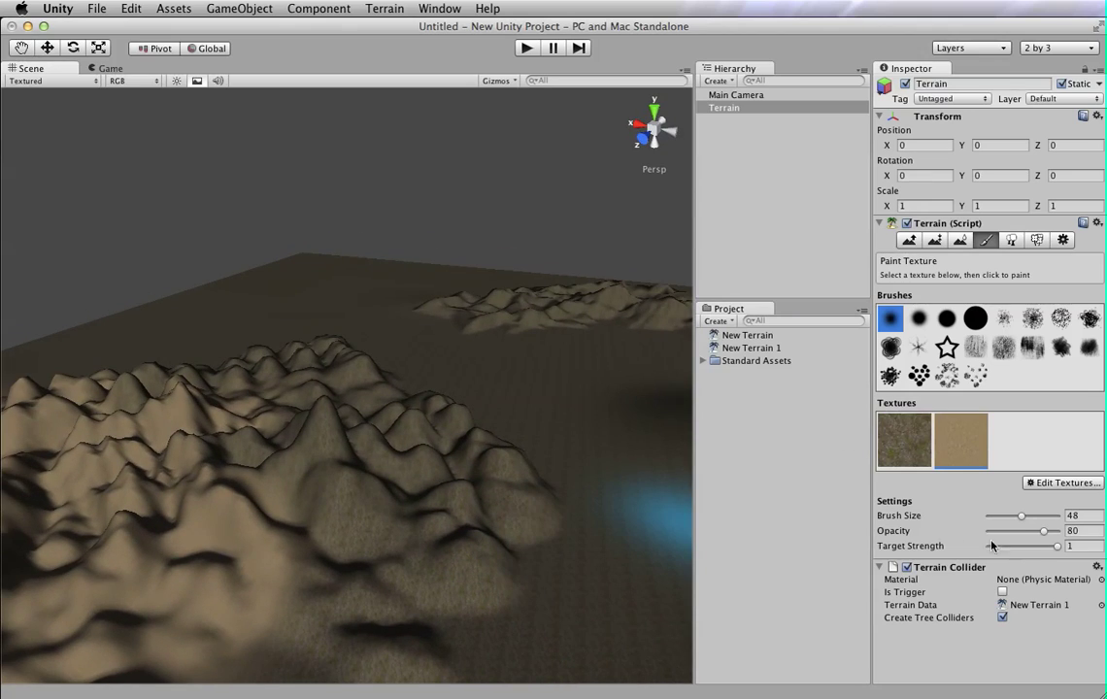
- Add the Grass texture, chosen over Grass2, as the terrain's third texture
click(1063, 483)
click(995, 489)
click(383, 478)
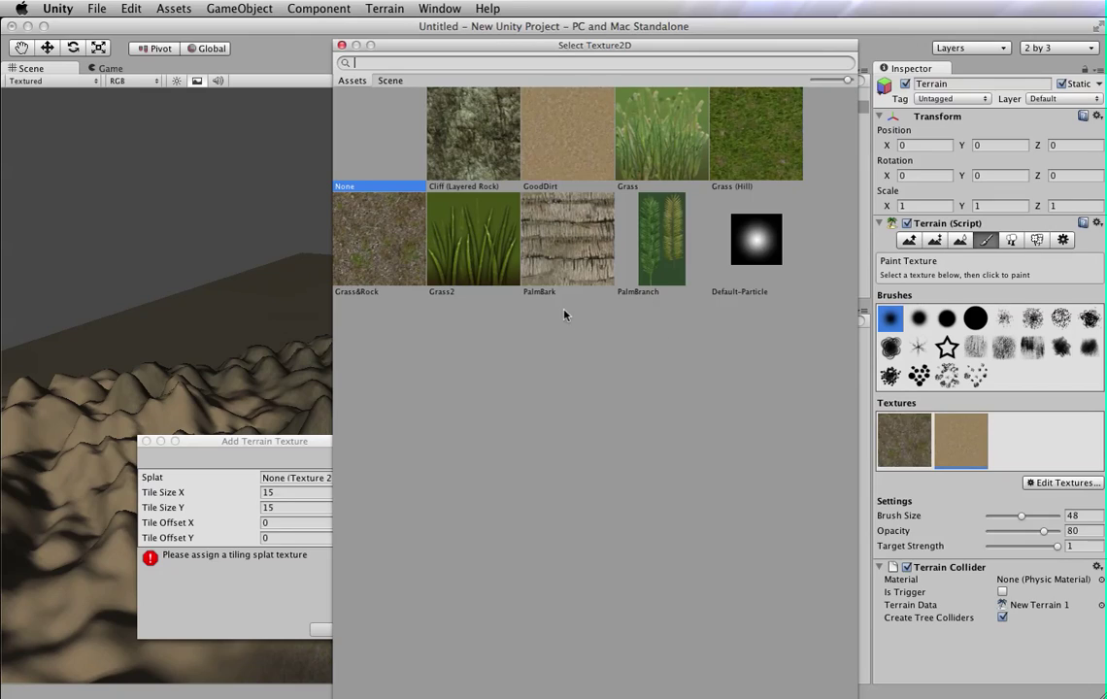
click(463, 248)
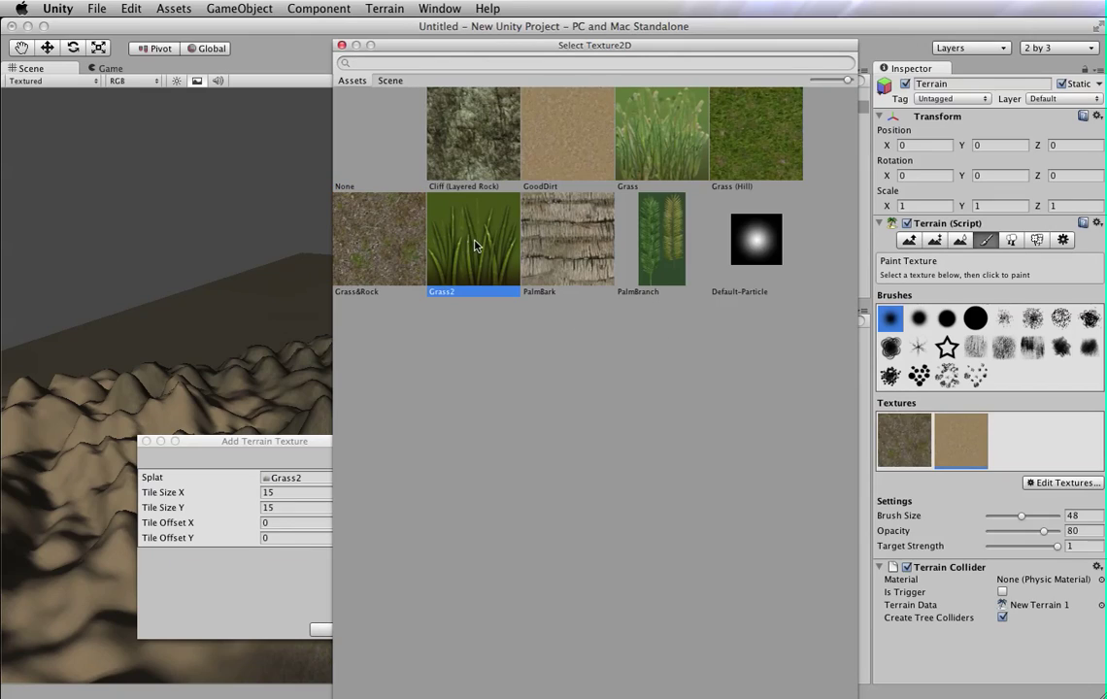
click(675, 141)
double_click(679, 141)
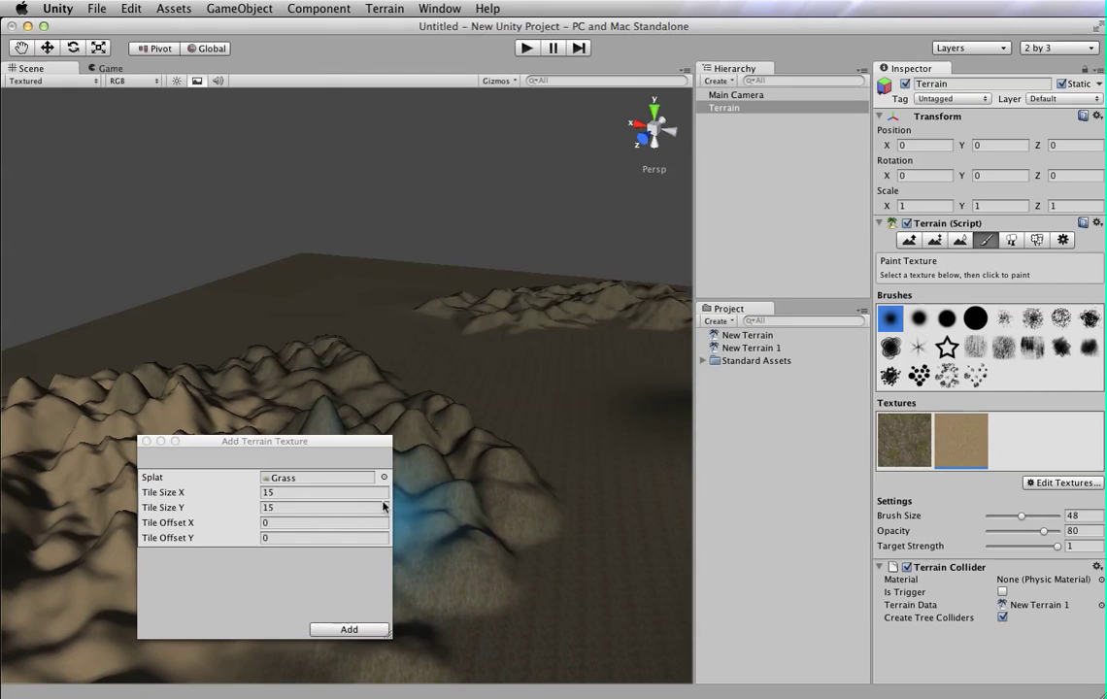
click(352, 629)
mouse_move(358, 632)
alt+mouse_down()
mouse_move(586, 629)
mouse_move(622, 583)
mouse_move(631, 524)
mouse_move(610, 471)
mouse_move(405, 485)
mouse_move(394, 398)
alt+mouse_up()
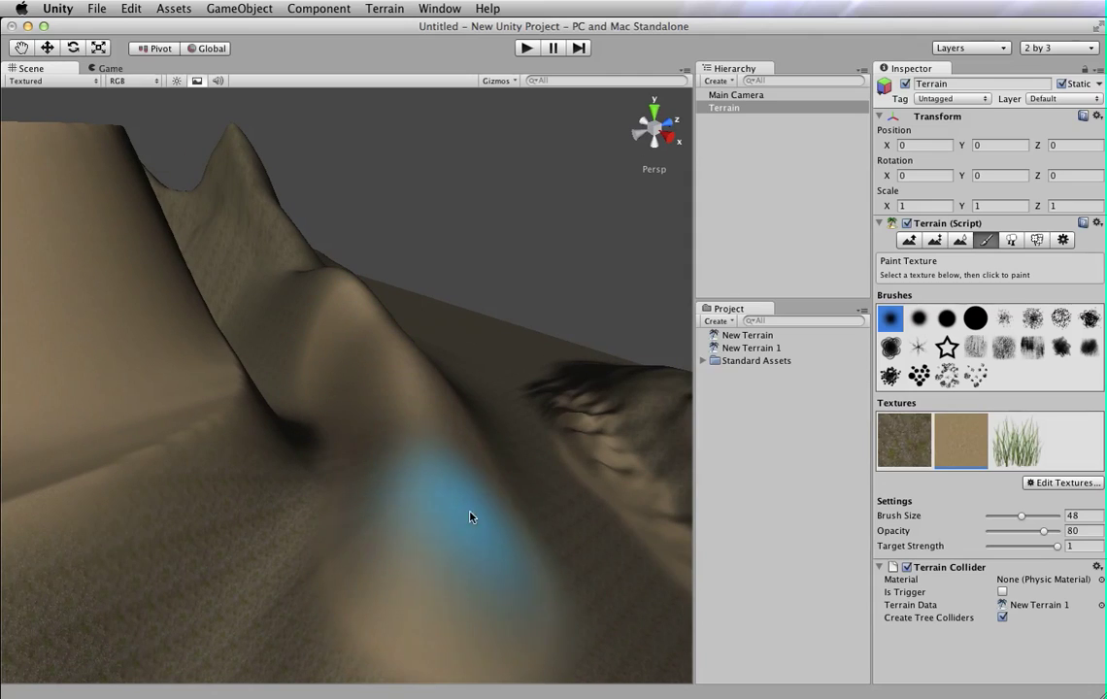
- Select the Grass texture and paint grass along the ridge and over the foreground rocky mound
click(1017, 441)
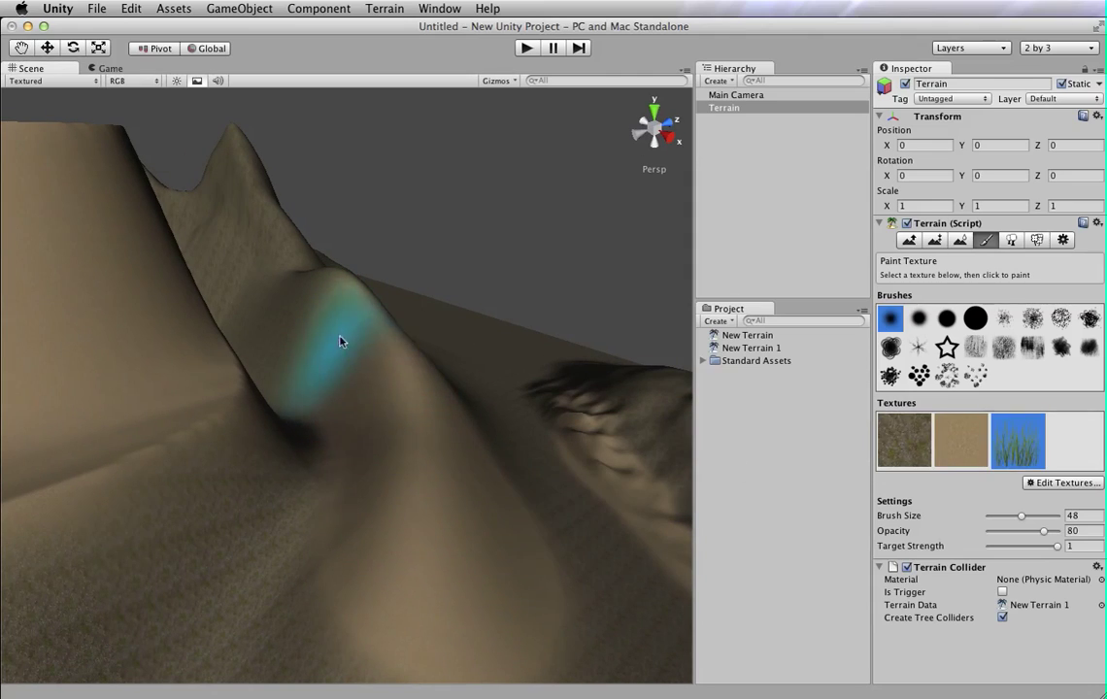
mouse_move(346, 346)
mouse_down()
mouse_move(401, 428)
mouse_move(434, 576)
mouse_move(448, 476)
mouse_move(395, 419)
mouse_move(411, 535)
mouse_up()
scroll(410, 535, up, 8)
scroll(434, 592, up, 5)
mouse_move(435, 590)
alt+mouse_down()
mouse_move(455, 415)
mouse_move(651, 341)
mouse_move(249, 344)
mouse_move(222, 361)
mouse_move(265, 437)
mouse_move(74, 459)
mouse_move(345, 482)
alt+mouse_up()
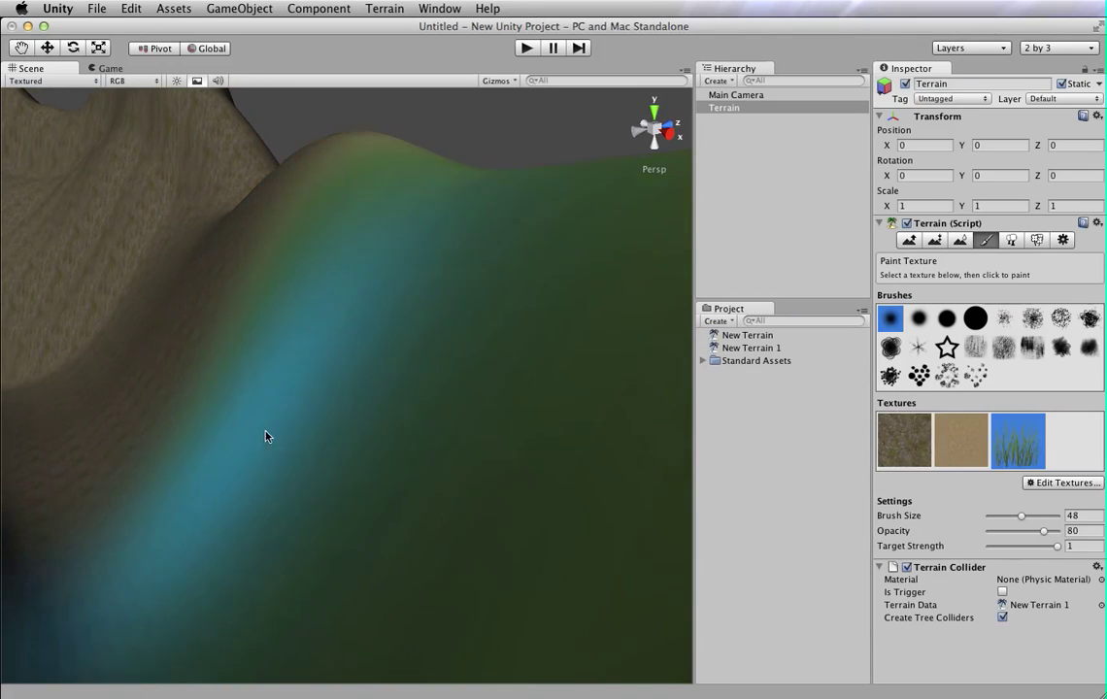
scroll(345, 482, down, 5)
scroll(345, 482, down, 10)
mouse_move(356, 567)
mouse_down()
mouse_move(214, 599)
mouse_move(153, 584)
mouse_move(365, 526)
mouse_move(357, 497)
mouse_move(172, 554)
mouse_move(285, 577)
mouse_move(225, 563)
mouse_up()
alt+drag(457, 543, 496, 535)
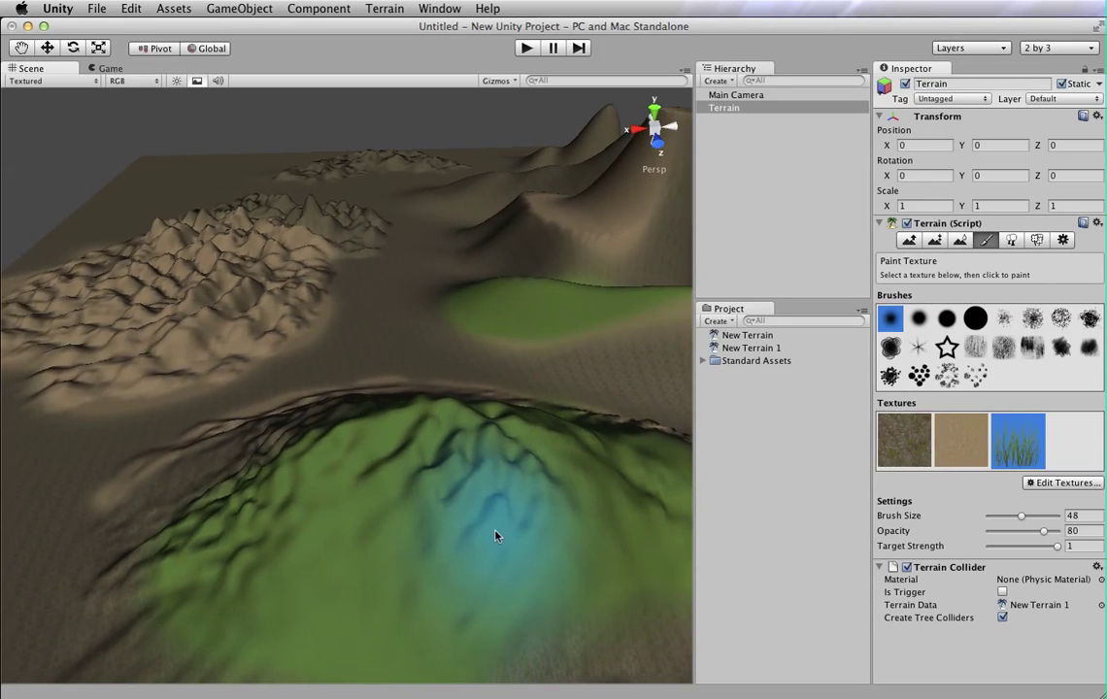